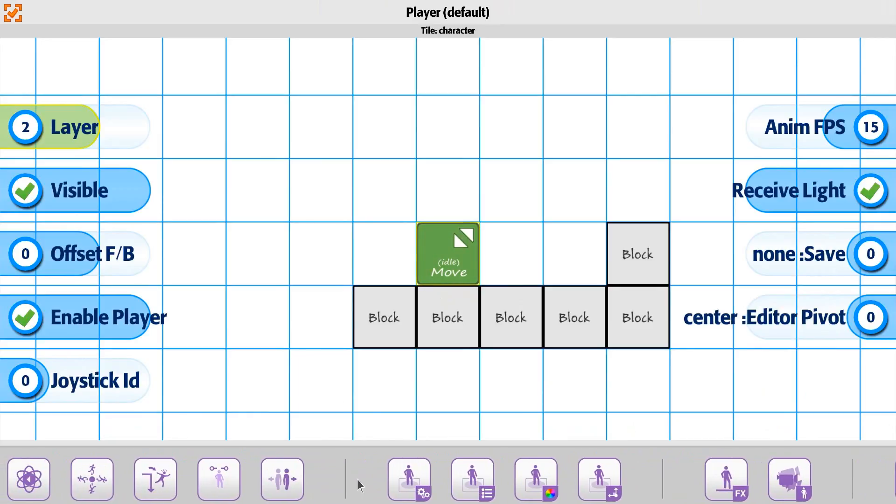
Step: Enable the player character's shadow and turn on Shadow Sticks To Floor in its shadow options
{"action": "left_click", "coordinate": [406, 484]}
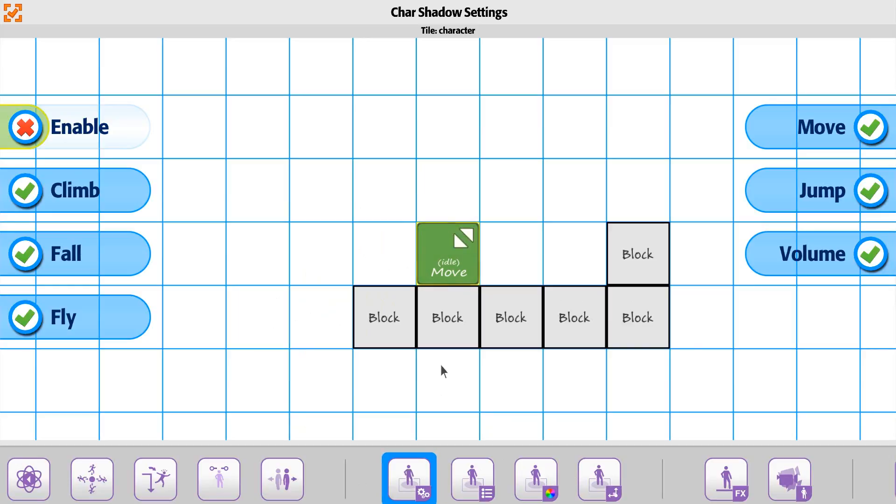
{"action": "left_click", "coordinate": [14, 131]}
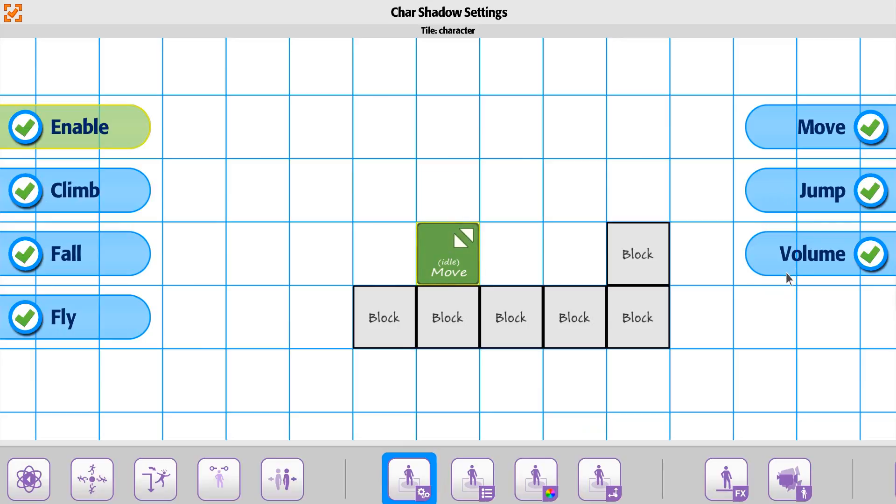
{"action": "left_click", "coordinate": [485, 489]}
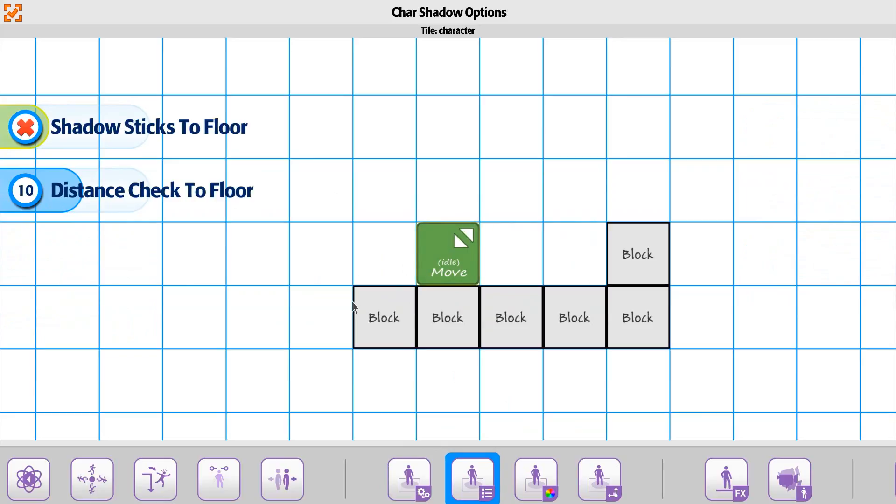
{"action": "left_click", "coordinate": [31, 140]}
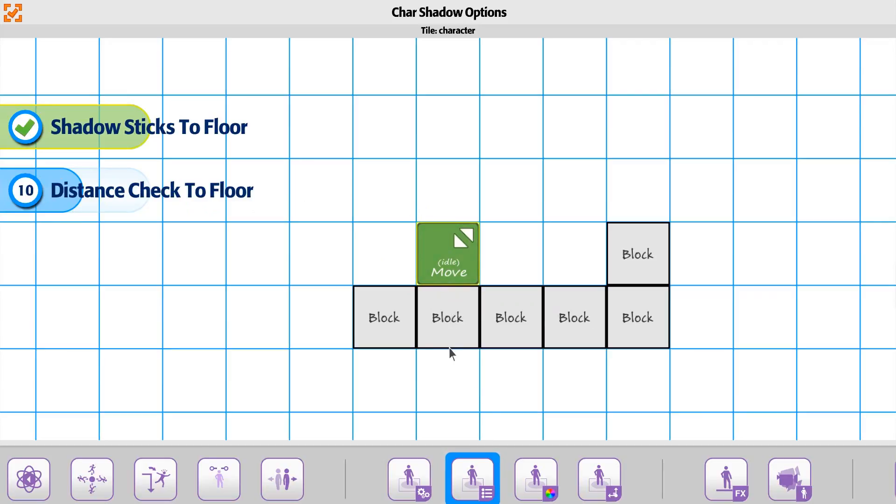
Step: Set the character shadow's Depth to 1, Scale Y to 3 and Pos Y to -5
{"action": "left_click", "coordinate": [611, 485]}
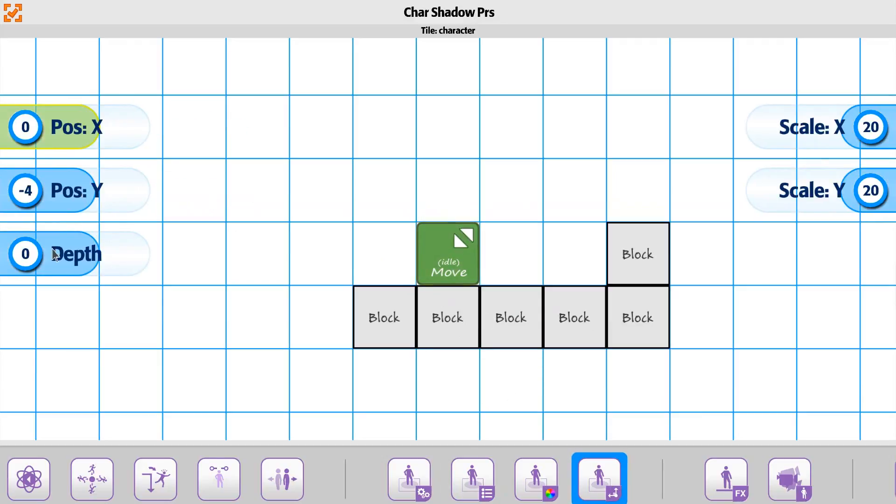
{"action": "left_click_drag", "start_coordinate": [50, 263], "coordinate": [64, 262]}
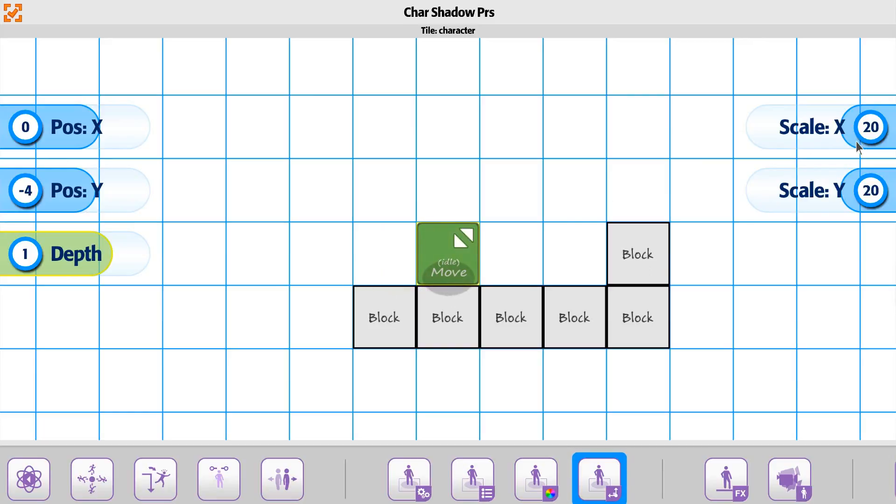
{"action": "left_click_drag", "start_coordinate": [855, 201], "coordinate": [862, 200]}
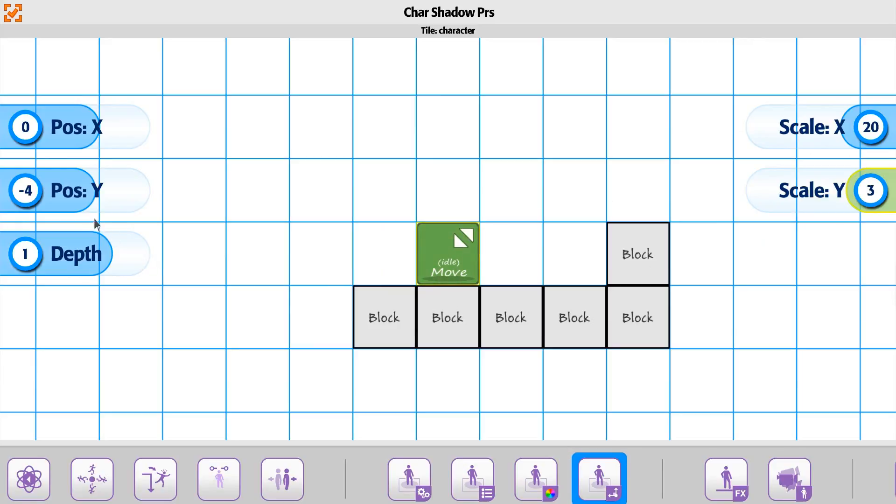
{"action": "mouse_move", "coordinate": [73, 196]}
{"action": "left_mouse_down"}
{"action": "mouse_move", "coordinate": [90, 198]}
{"action": "mouse_move", "coordinate": [74, 209]}
{"action": "left_mouse_up"}
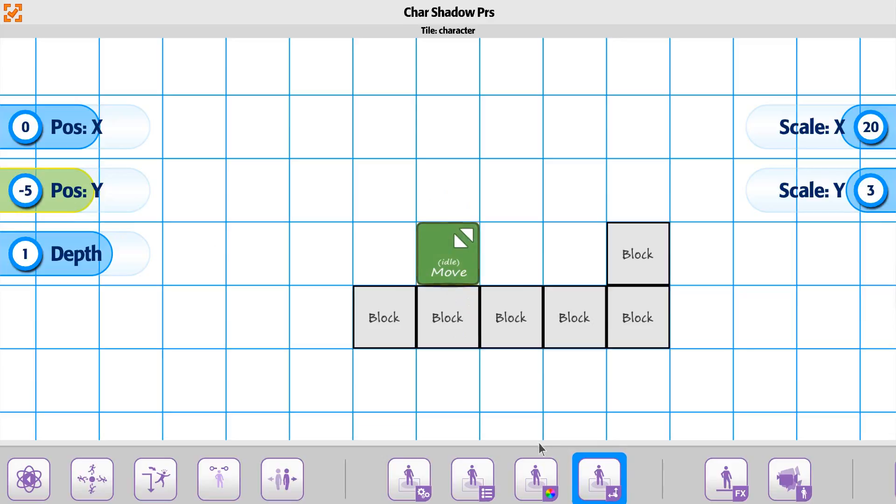
Step: Tint the character shadow by lowering its Red value to 66 and reducing its Green value
{"action": "left_click", "coordinate": [537, 477]}
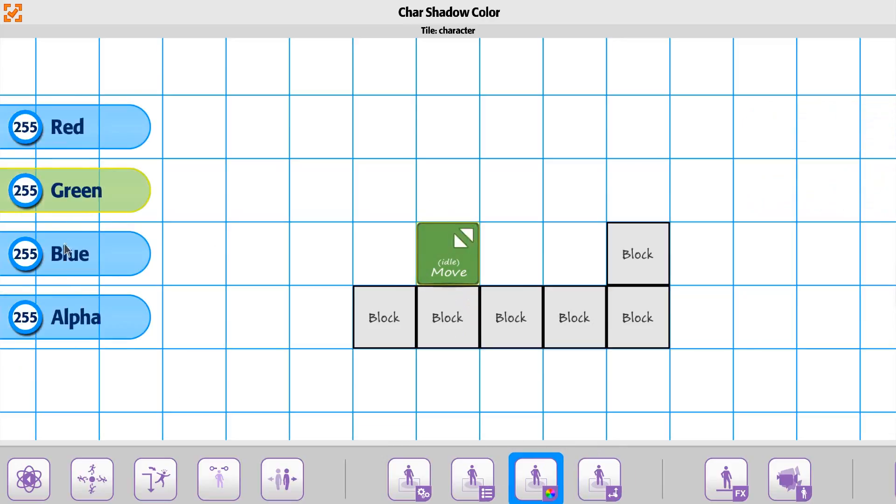
{"action": "left_click_drag", "start_coordinate": [134, 192], "coordinate": [43, 197]}
{"action": "left_click_drag", "start_coordinate": [120, 131], "coordinate": [45, 138]}
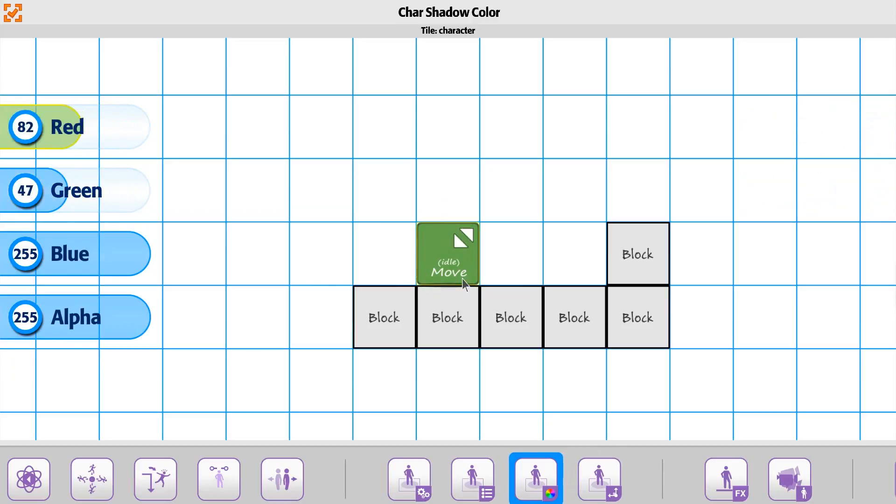
{"action": "left_click_drag", "start_coordinate": [33, 208], "coordinate": [154, 199]}
{"action": "left_click_drag", "start_coordinate": [82, 133], "coordinate": [51, 141]}
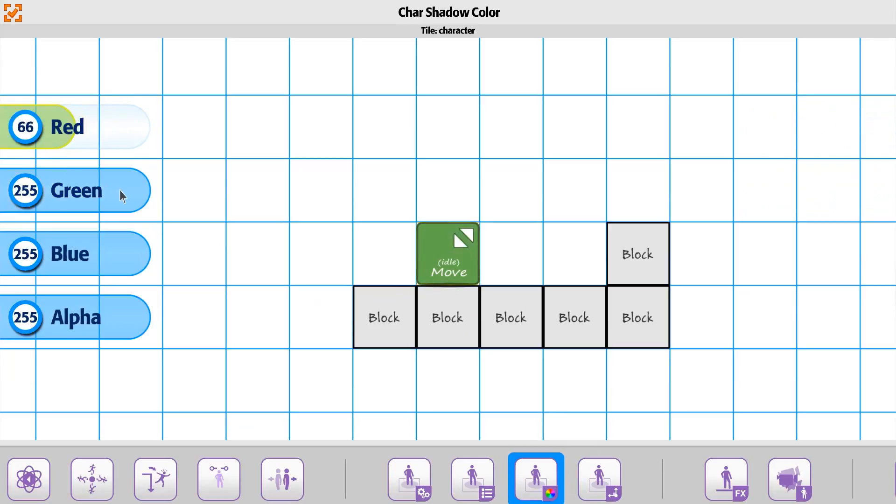
{"action": "left_click_drag", "start_coordinate": [119, 192], "coordinate": [65, 195]}
Step: Try the character shadow at Scale Y 22, then flatten it to Scale Y 4
{"action": "left_click", "coordinate": [603, 486]}
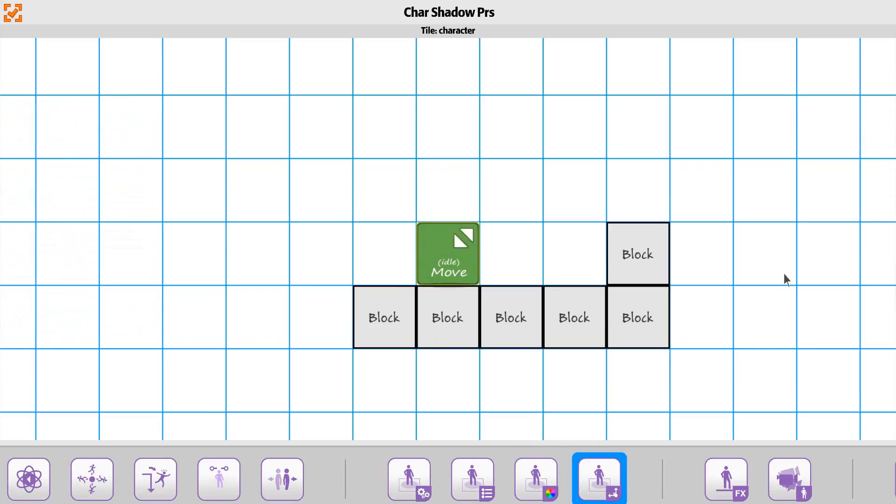
{"action": "left_click_drag", "start_coordinate": [865, 196], "coordinate": [860, 201]}
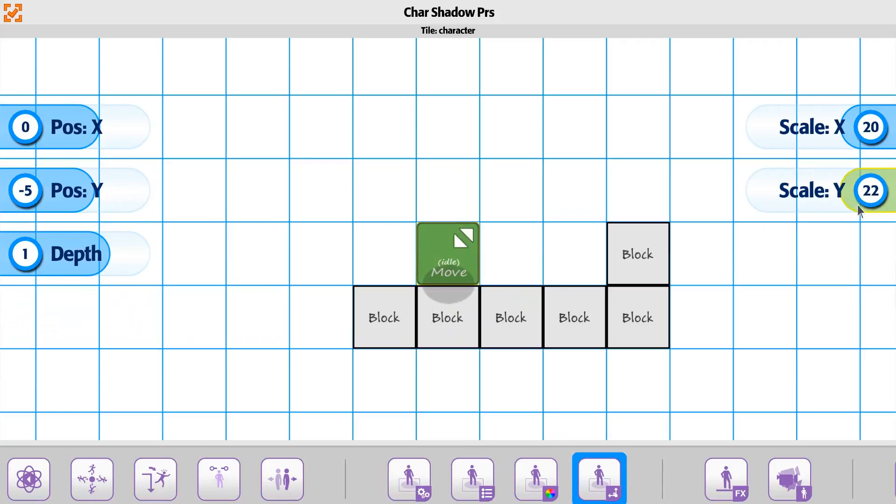
{"action": "left_click_drag", "start_coordinate": [860, 205], "coordinate": [865, 202]}
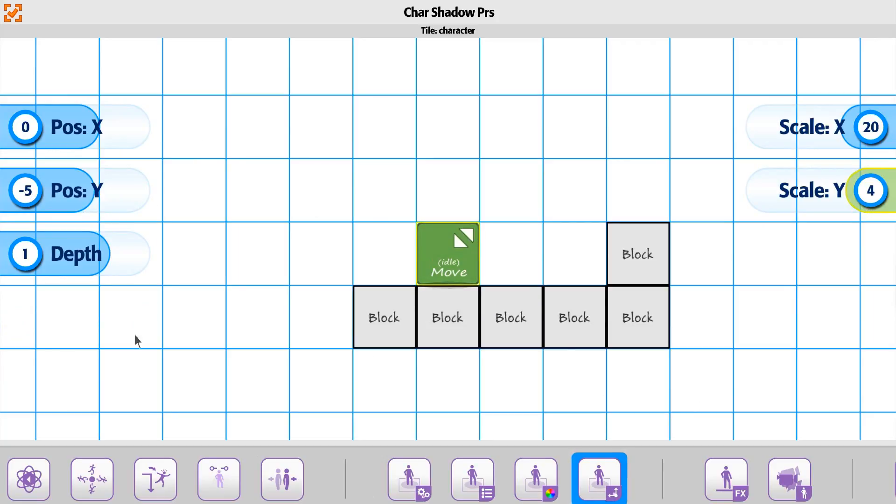
Step: Leave the player settings and playtest the level, moving and jumping across the blocks to check the shadow on the floor
{"action": "left_click", "coordinate": [17, 17]}
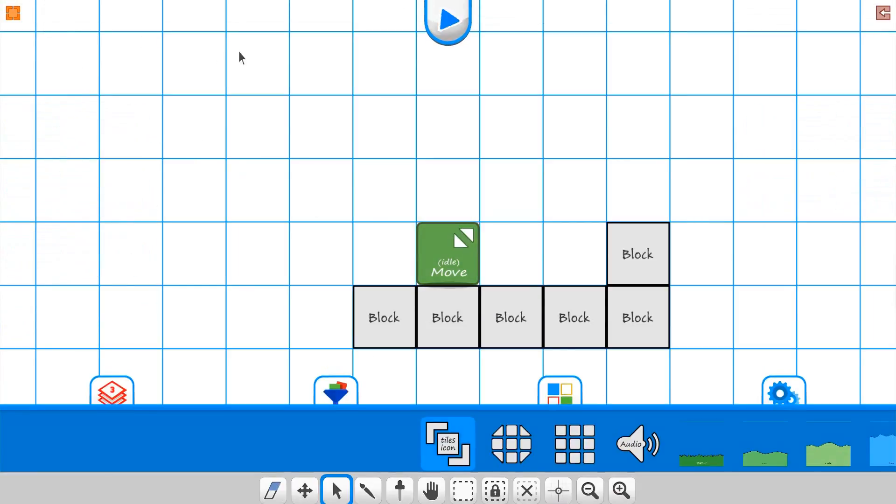
{"action": "left_click", "coordinate": [425, 26]}
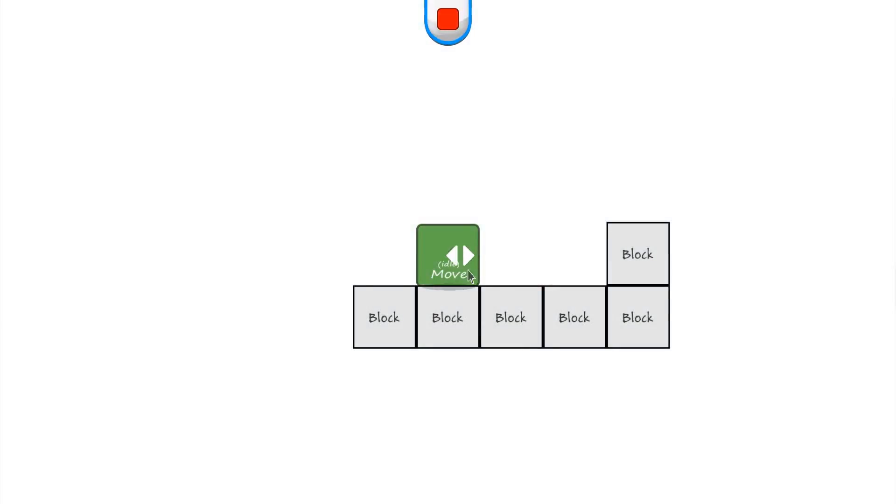
{"action": "key", "text": "d"}
{"action": "key", "text": "a"}
{"action": "key", "text": "d"}
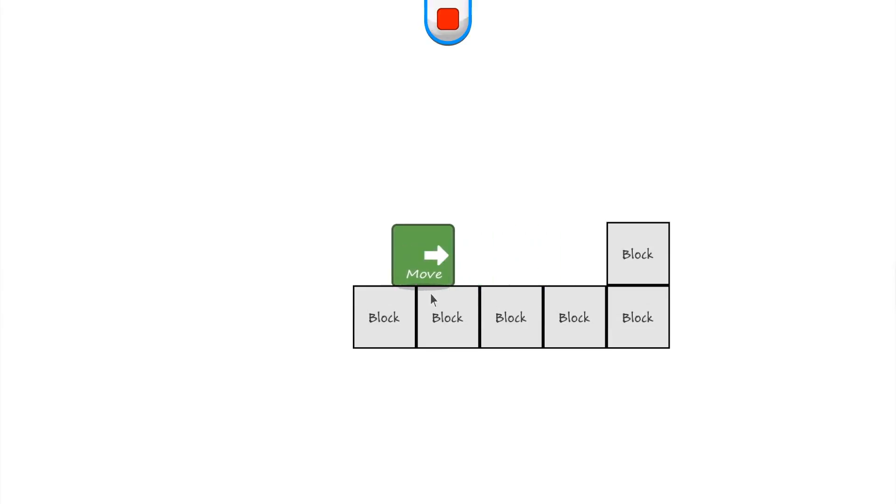
{"action": "key", "text": "w"}
{"action": "key", "text": "a"}
{"action": "key", "text": "d"}
{"action": "key", "text": "space"}
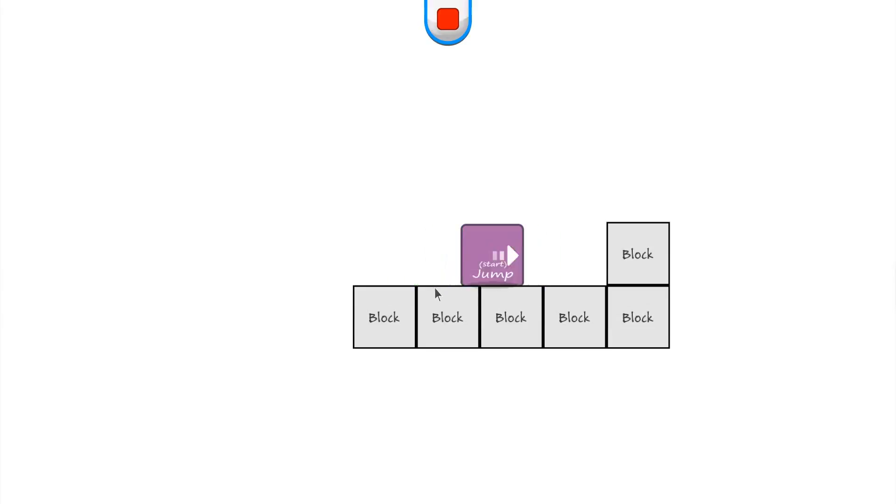
{"action": "key", "text": "space"}
{"action": "key", "text": "a"}
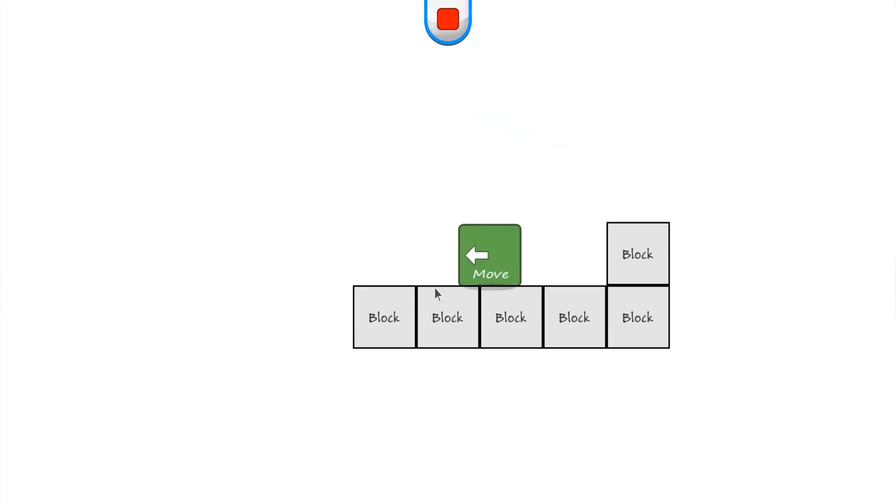
{"action": "key", "text": "space"}
{"action": "key", "text": "d"}
{"action": "key", "text": "a"}
{"action": "key", "text": "space"}
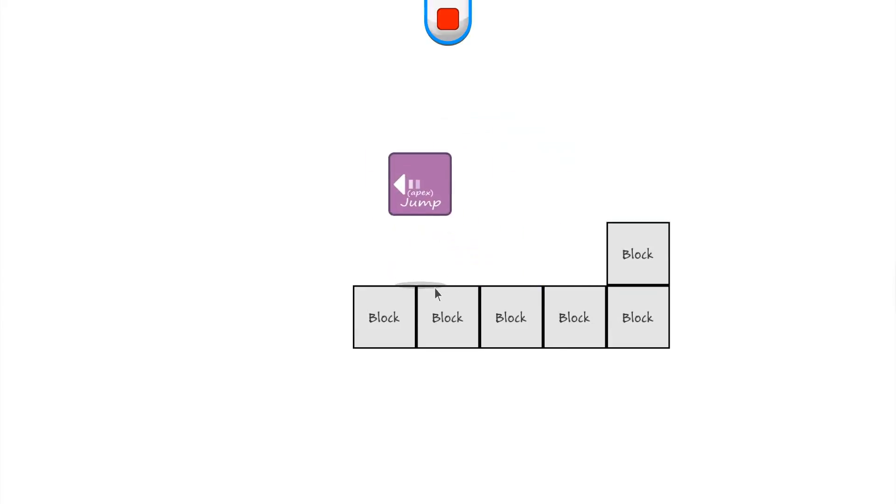
{"action": "key", "text": "d"}
{"action": "key", "text": "space"}
{"action": "key", "text": "a"}
{"action": "key", "text": "d"}
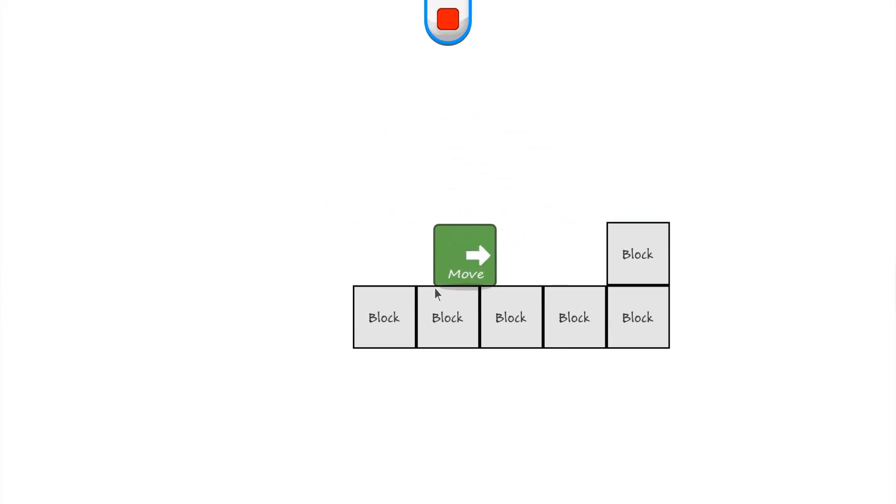
{"action": "key", "text": "space"}
{"action": "key", "text": "a"}
{"action": "key", "text": "space"}
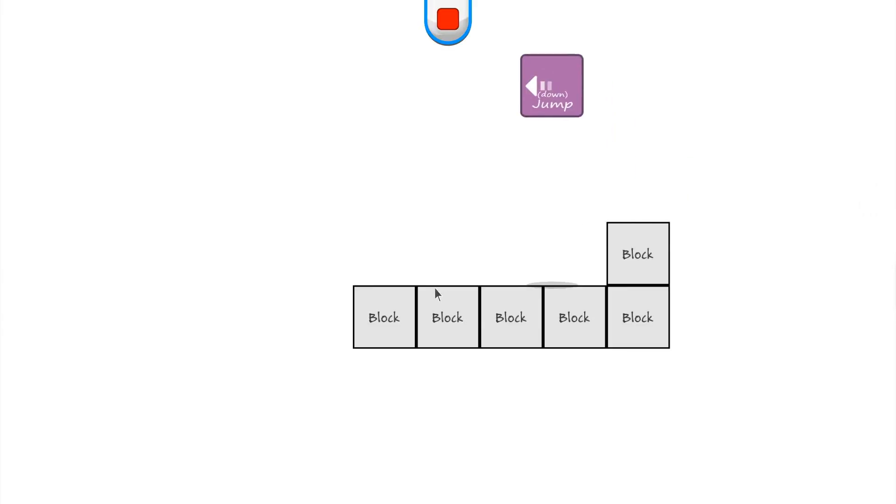
{"action": "key", "text": "d"}
{"action": "key", "text": "space"}
{"action": "key", "text": "a"}
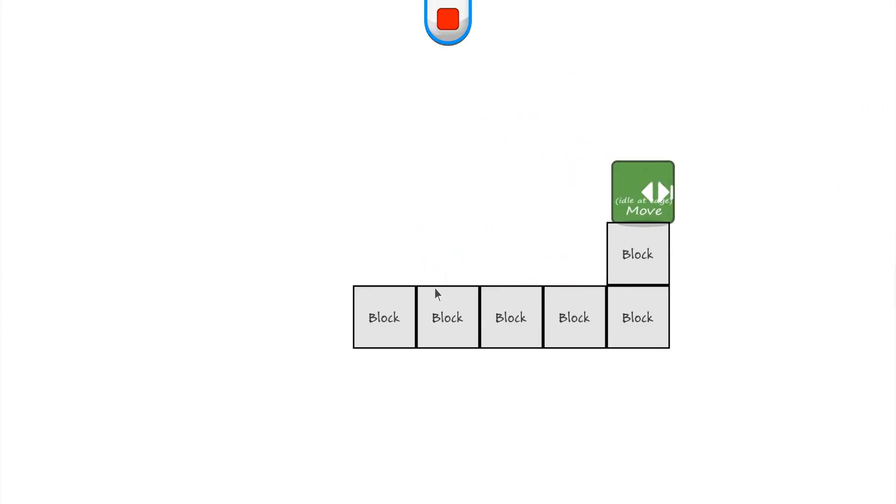
{"action": "key", "text": "space"}
{"action": "key", "text": "d"}
{"action": "key", "text": "space"}
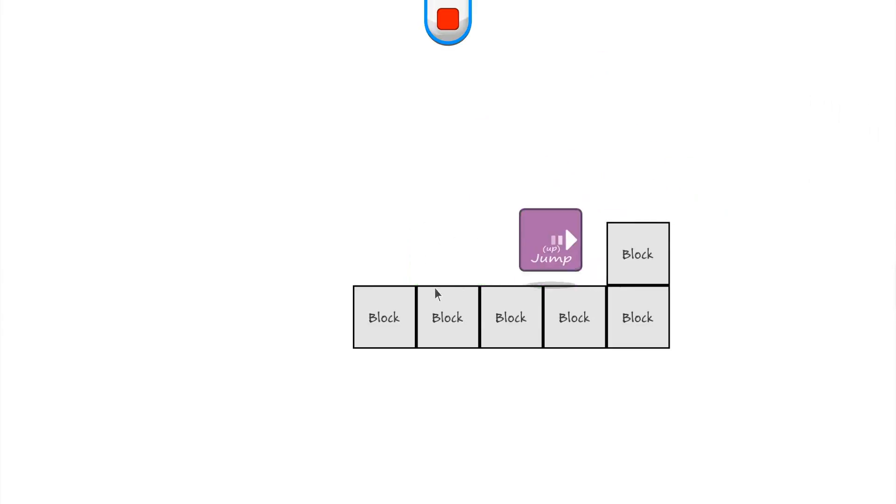
{"action": "key", "text": "a"}
{"action": "key", "text": "space"}
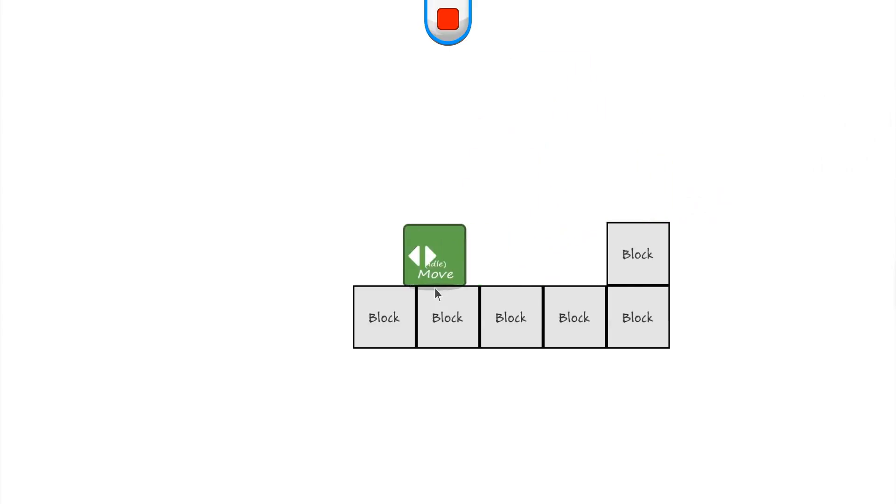
{"action": "key", "text": "d"}
{"action": "key", "text": "space"}
{"action": "key", "text": "a"}
{"action": "key", "text": "space"}
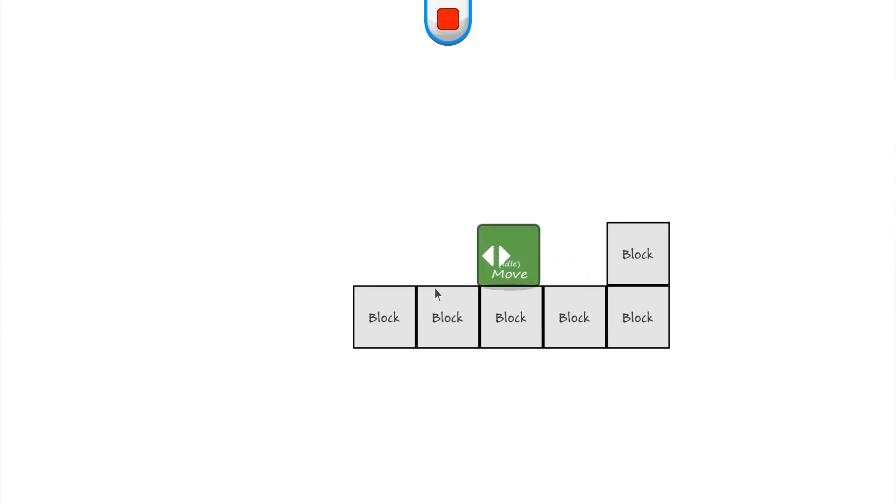
{"action": "key", "text": "d"}
{"action": "key", "text": "space"}
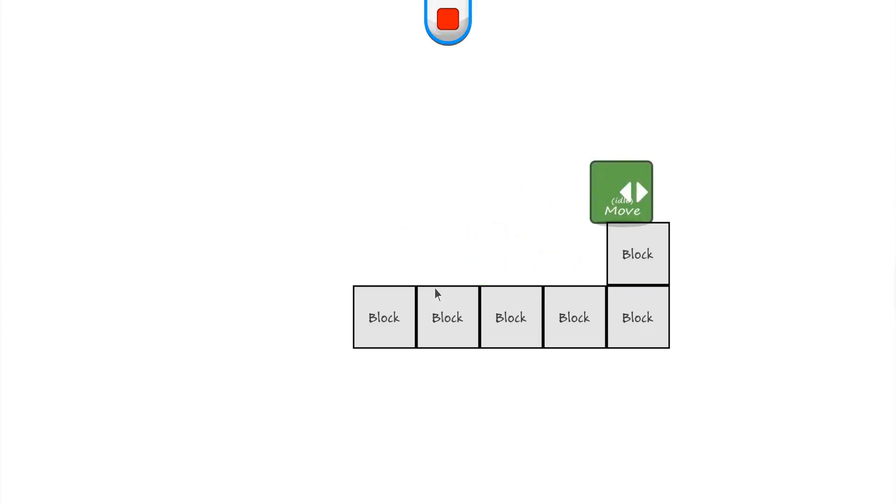
{"action": "key", "text": "d"}
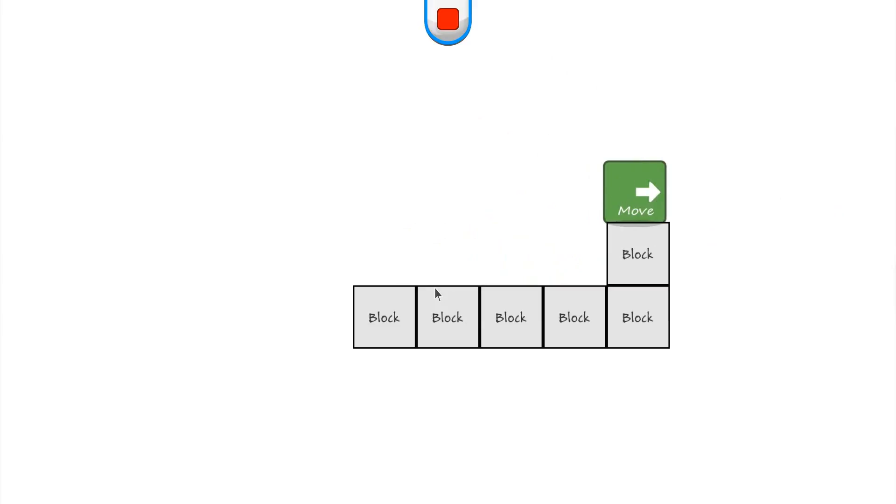
{"action": "key", "text": "a"}
{"action": "key", "text": "space"}
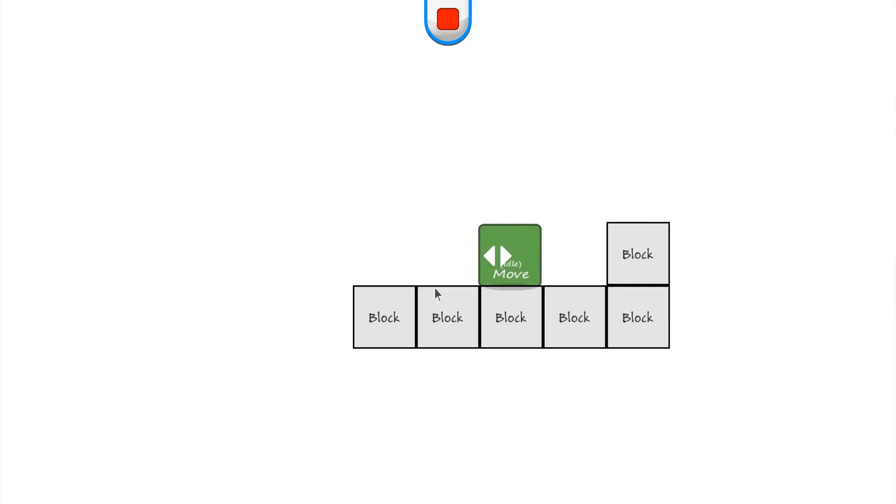
{"action": "key", "text": "a"}
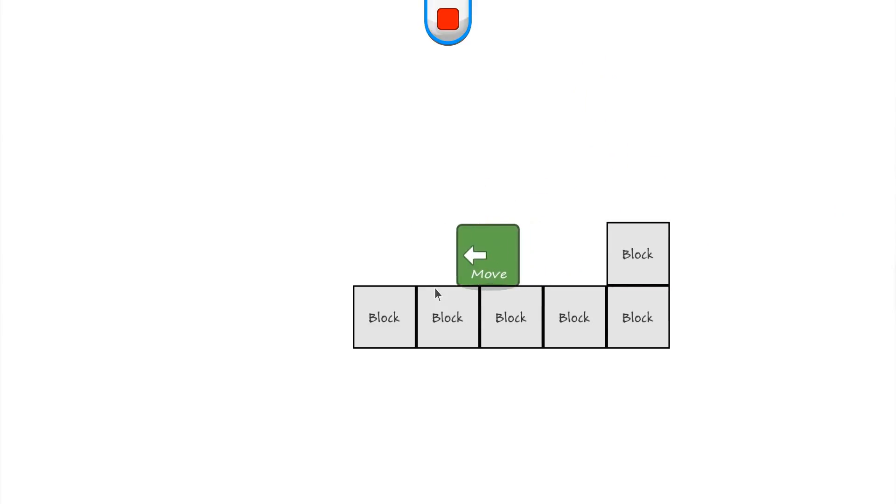
{"action": "key", "text": "d"}
{"action": "key", "text": "space"}
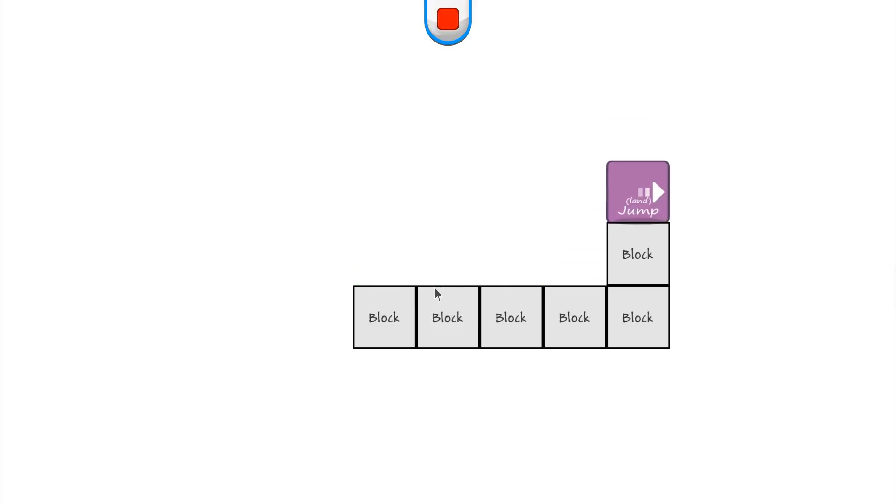
{"action": "key", "text": "a"}
{"action": "key", "text": "space"}
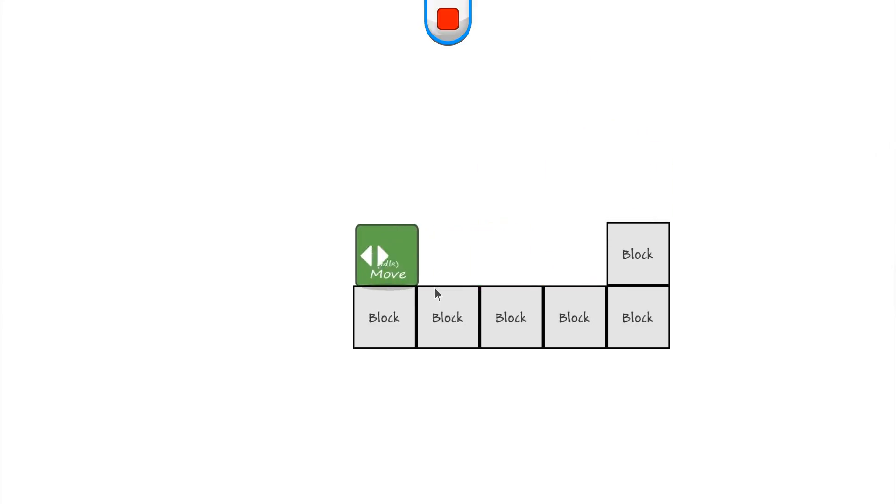
{"action": "key", "text": "d"}
{"action": "key", "text": "space"}
{"action": "key", "text": "d"}
{"action": "key", "text": "space"}
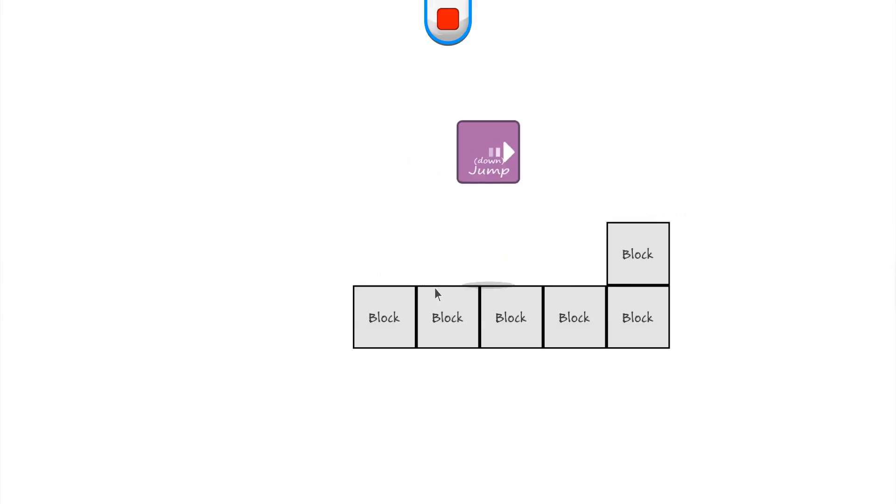
{"action": "key", "text": "d"}
{"action": "key", "text": "space"}
{"action": "key", "text": "a"}
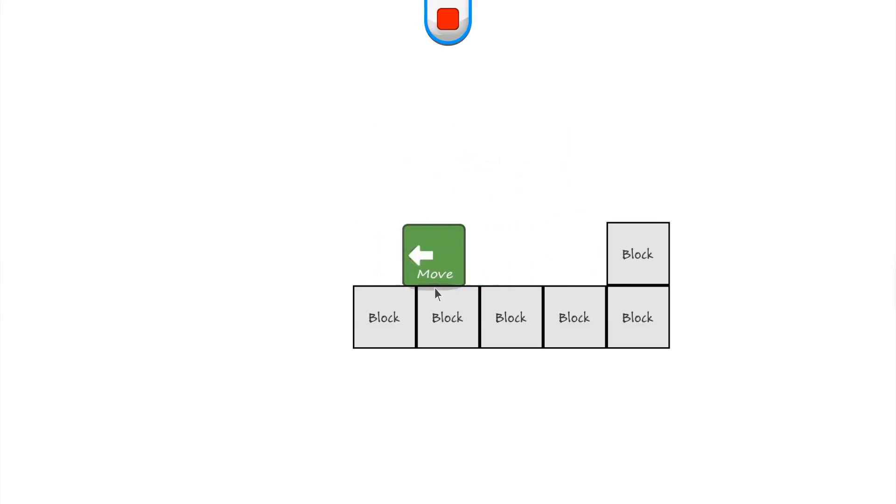
{"action": "key", "text": "d"}
{"action": "key", "text": "a"}
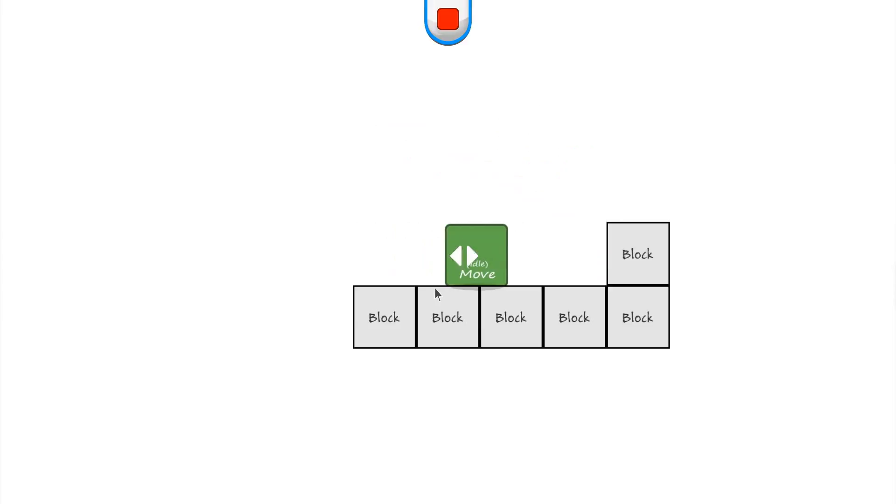
Step: Move and jump the character back and forth above the lower row of blocks to check how its shadow follows
{"action": "key", "text": "space"}
{"action": "key", "text": "a"}
{"action": "key", "text": "d"}
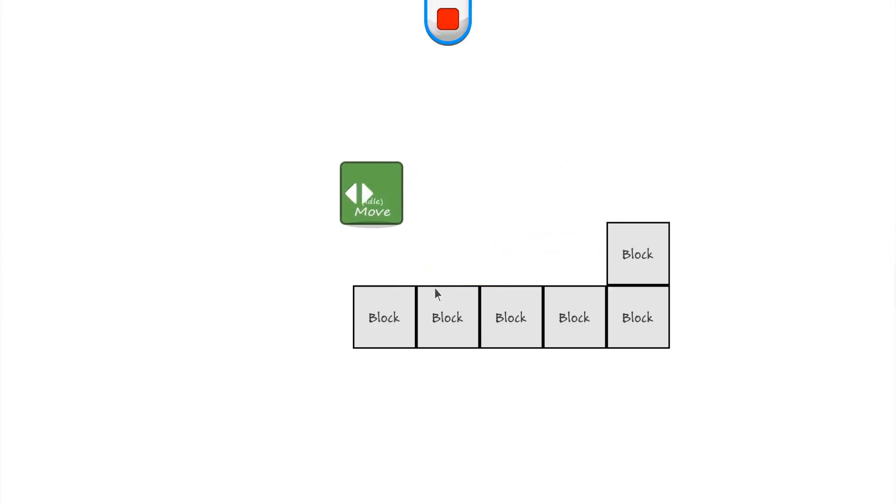
{"action": "key", "text": "space"}
{"action": "key", "text": "a"}
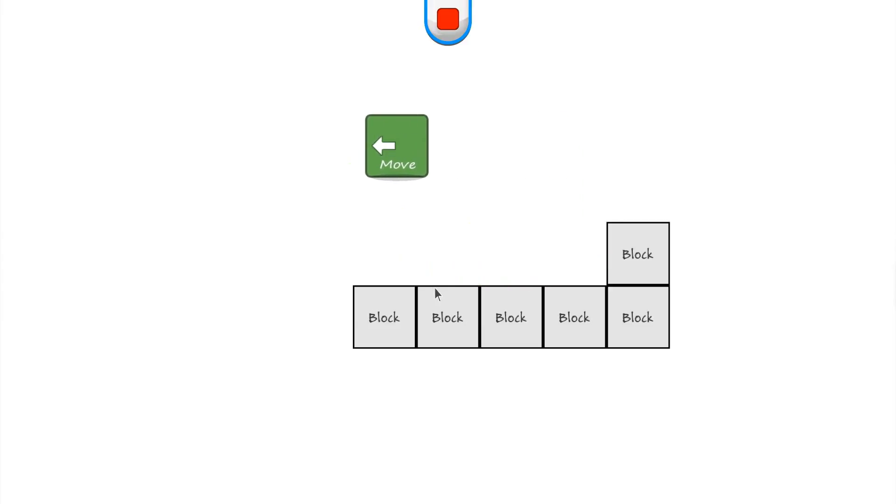
{"action": "key", "text": "d"}
{"action": "key", "text": "a"}
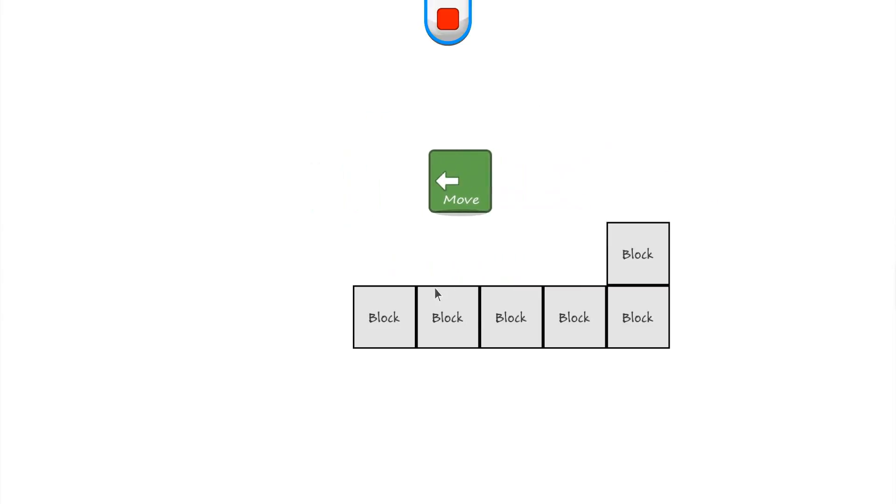
Step: Jump the character repeatedly onto and past the raised end block to examine its shadow around the ledge and height change
{"action": "key", "text": "d"}
{"action": "key", "text": "space"}
{"action": "key", "text": "space"}
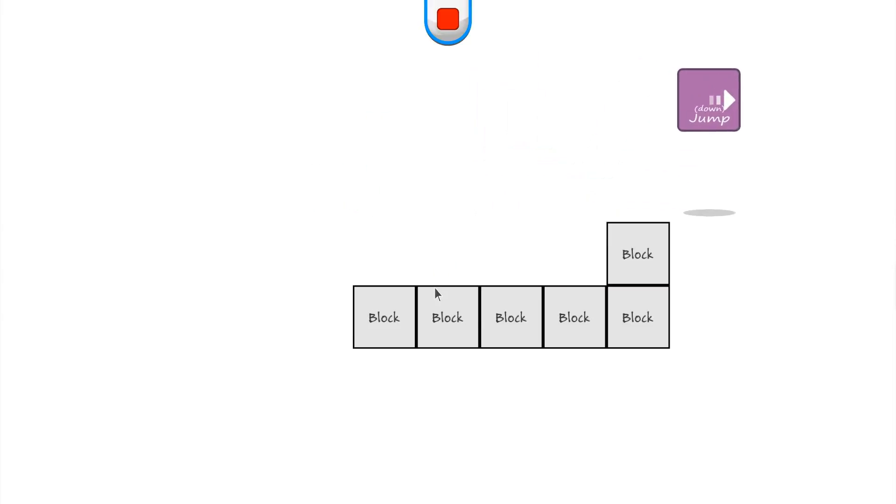
{"action": "key", "text": "a"}
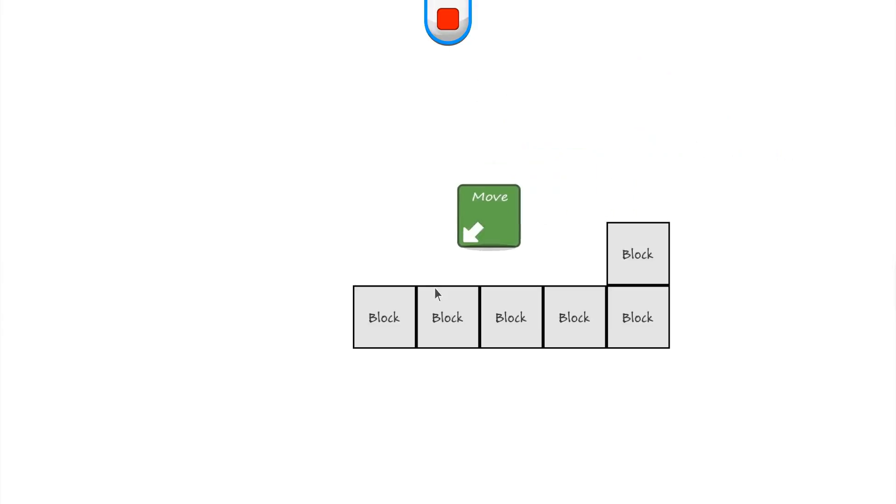
{"action": "key", "text": "d"}
{"action": "key", "text": "space"}
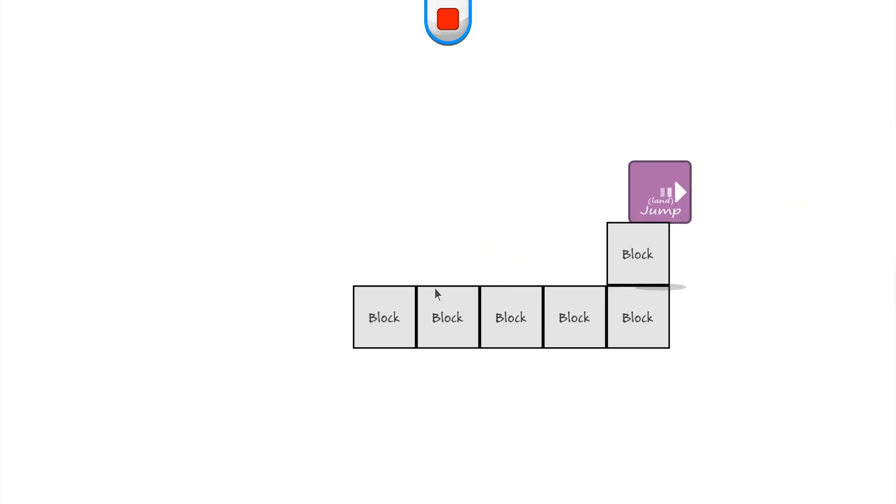
{"action": "key", "text": "a"}
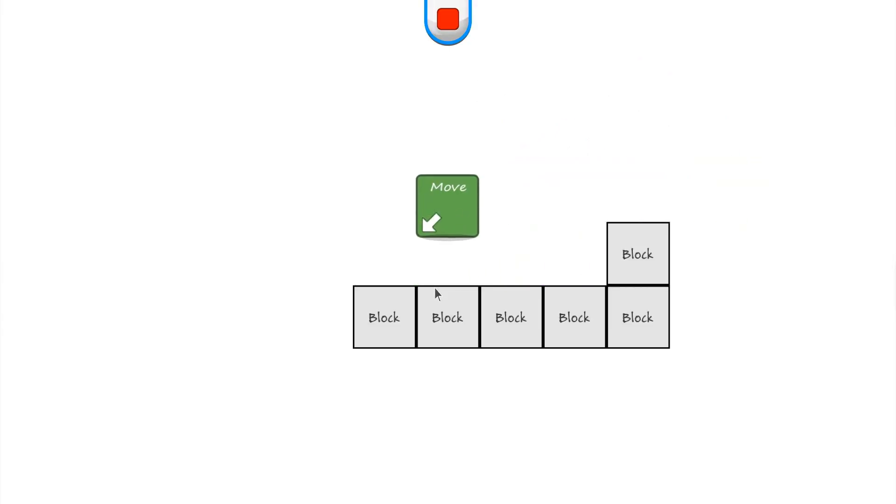
{"action": "key", "text": "d"}
{"action": "key", "text": "space"}
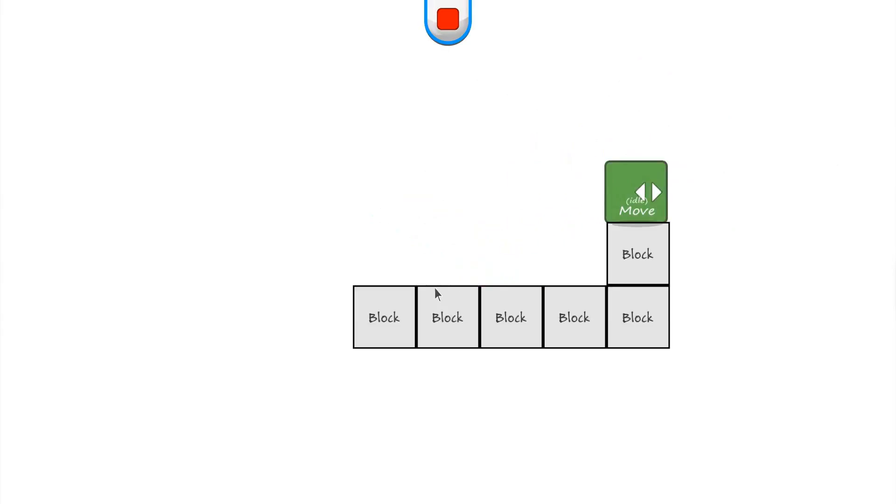
{"action": "key", "text": "a"}
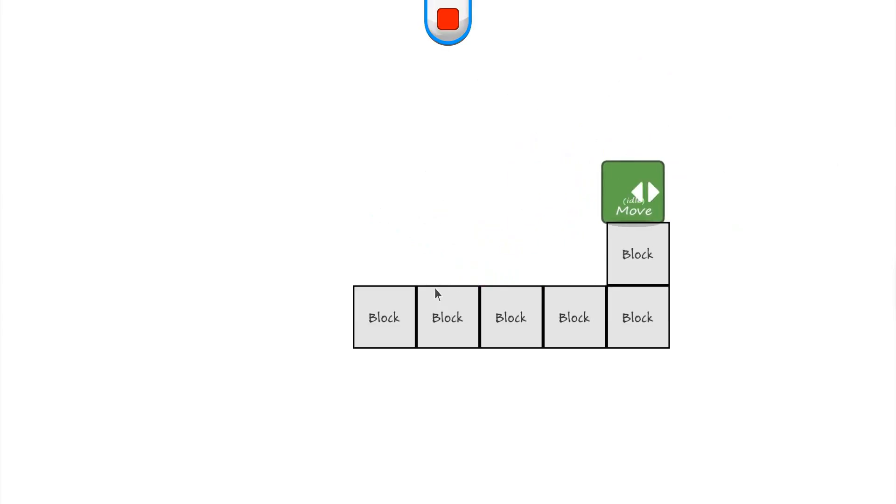